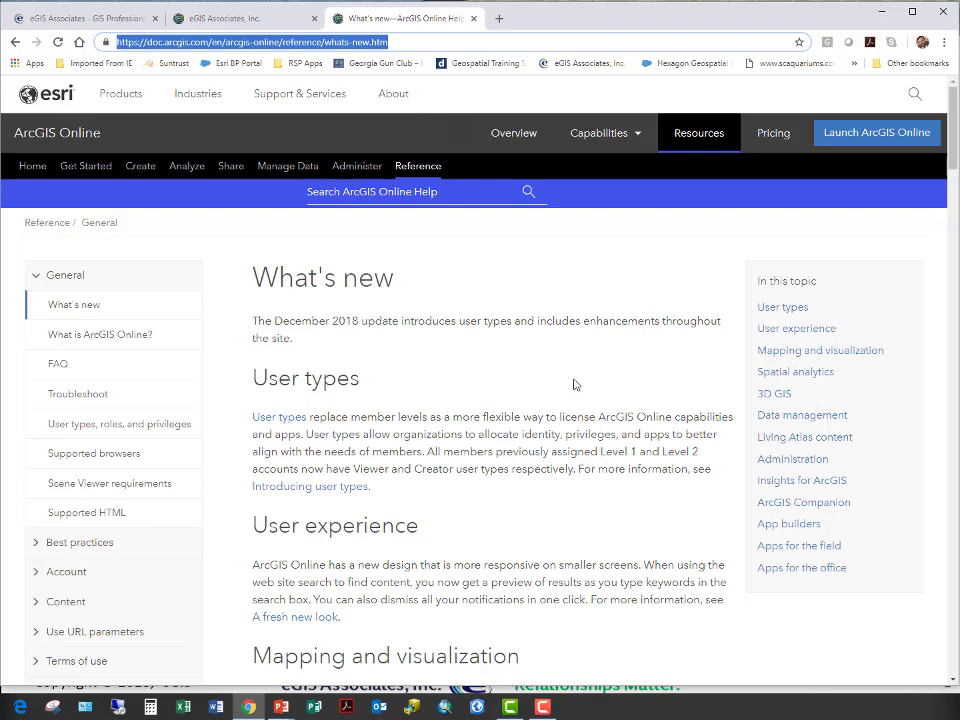
- Scroll the December 2018 What's new page past 3D GIS and Data management to the Administration notes
{"action": "scroll", "coordinate": [574, 394], "scroll_direction": "down", "scroll_amount": 1}
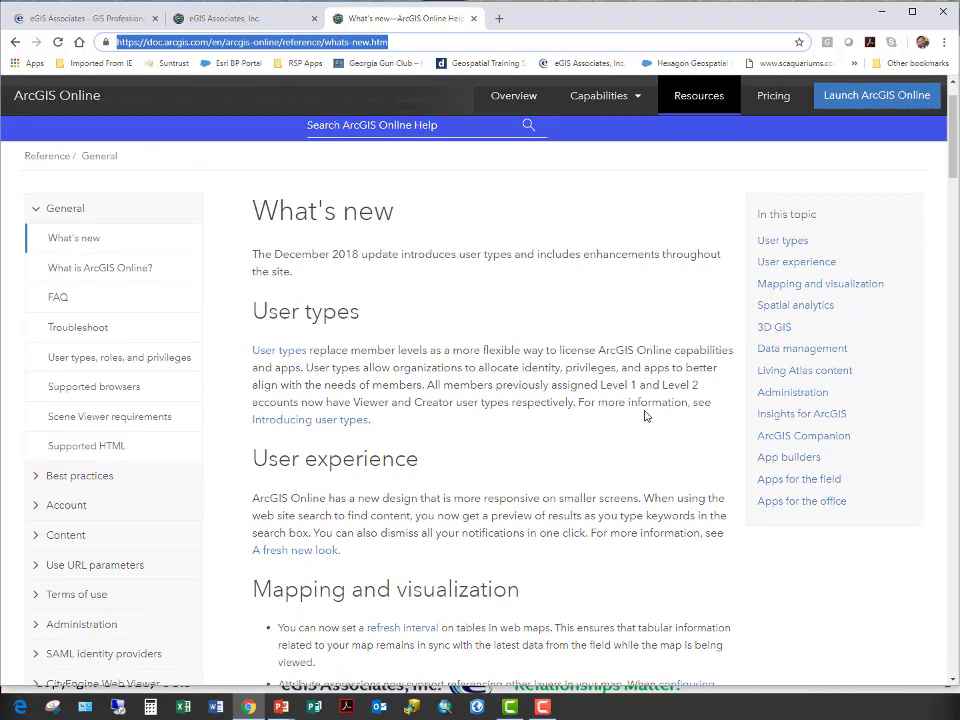
{"action": "scroll", "coordinate": [582, 401], "scroll_direction": "down", "scroll_amount": 4}
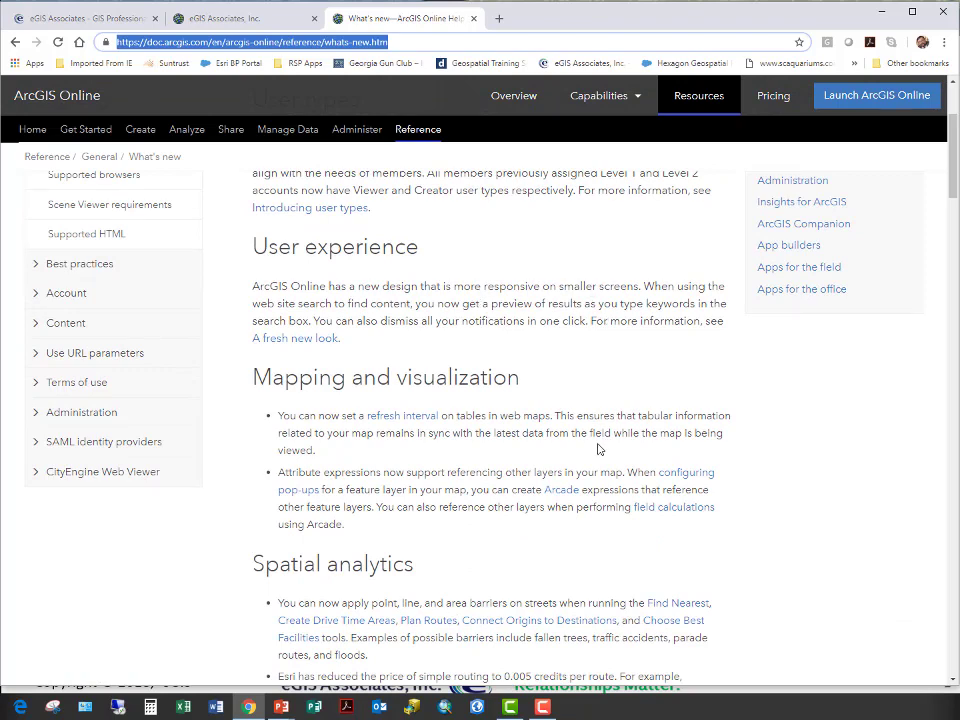
{"action": "scroll", "coordinate": [590, 466], "scroll_direction": "down", "scroll_amount": 1}
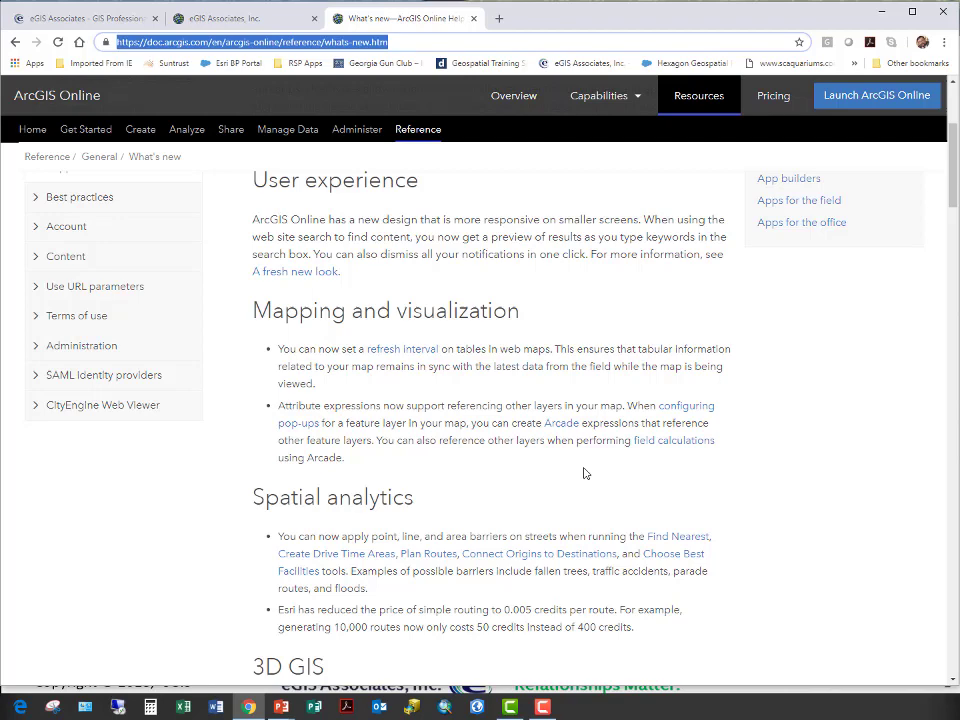
{"action": "scroll", "coordinate": [585, 473], "scroll_direction": "down", "scroll_amount": 1}
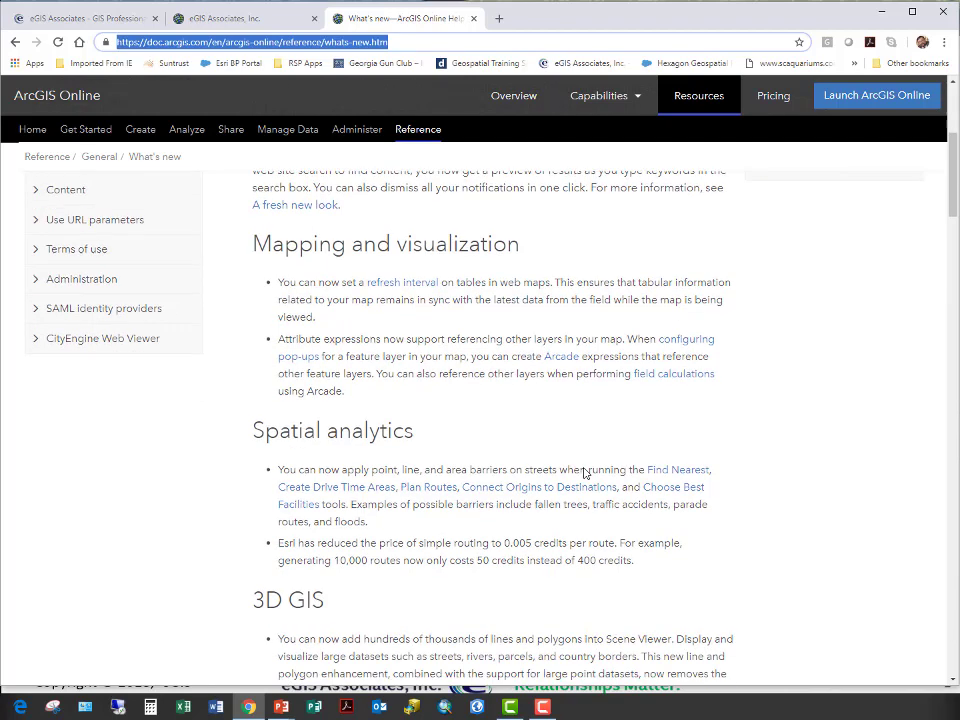
{"action": "scroll", "coordinate": [585, 473], "scroll_direction": "down", "scroll_amount": 2}
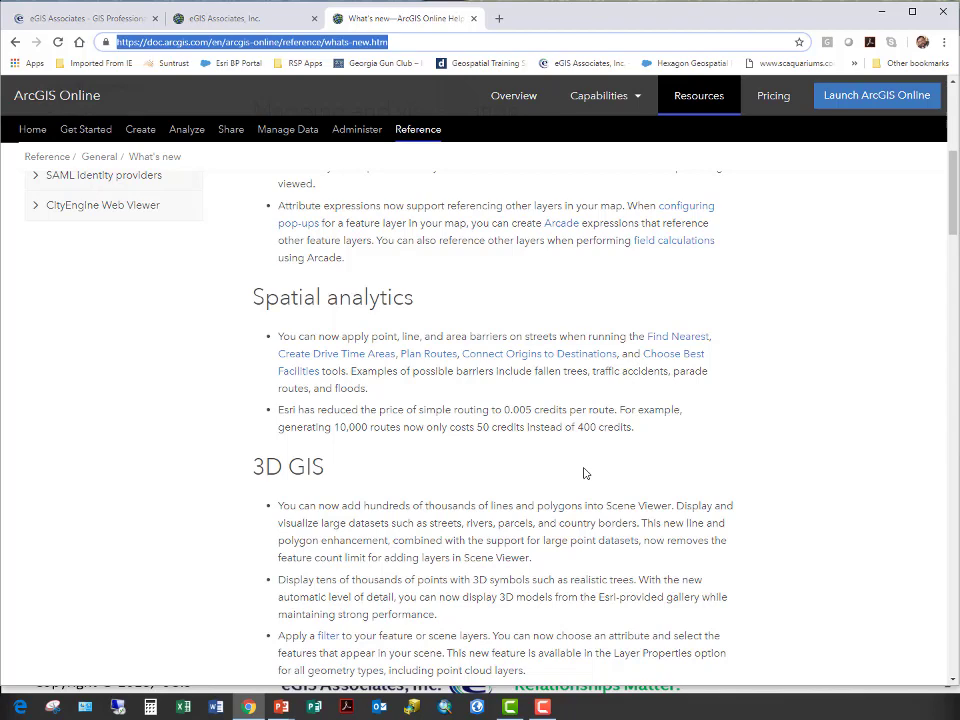
{"action": "scroll", "coordinate": [585, 473], "scroll_direction": "down", "scroll_amount": 3}
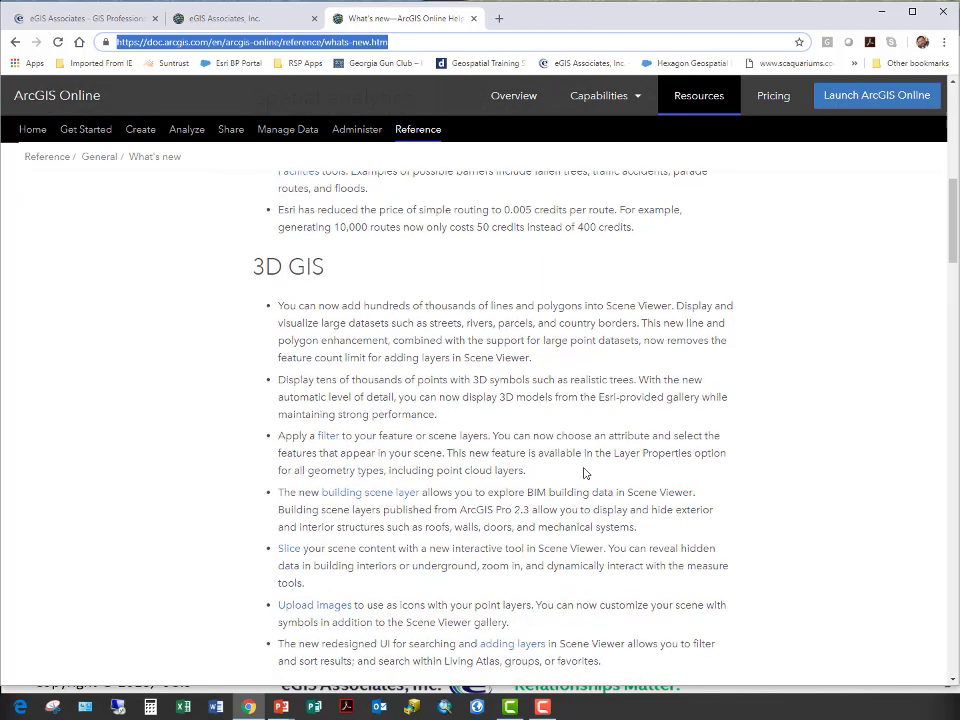
{"action": "scroll", "coordinate": [585, 473], "scroll_direction": "down", "scroll_amount": 1}
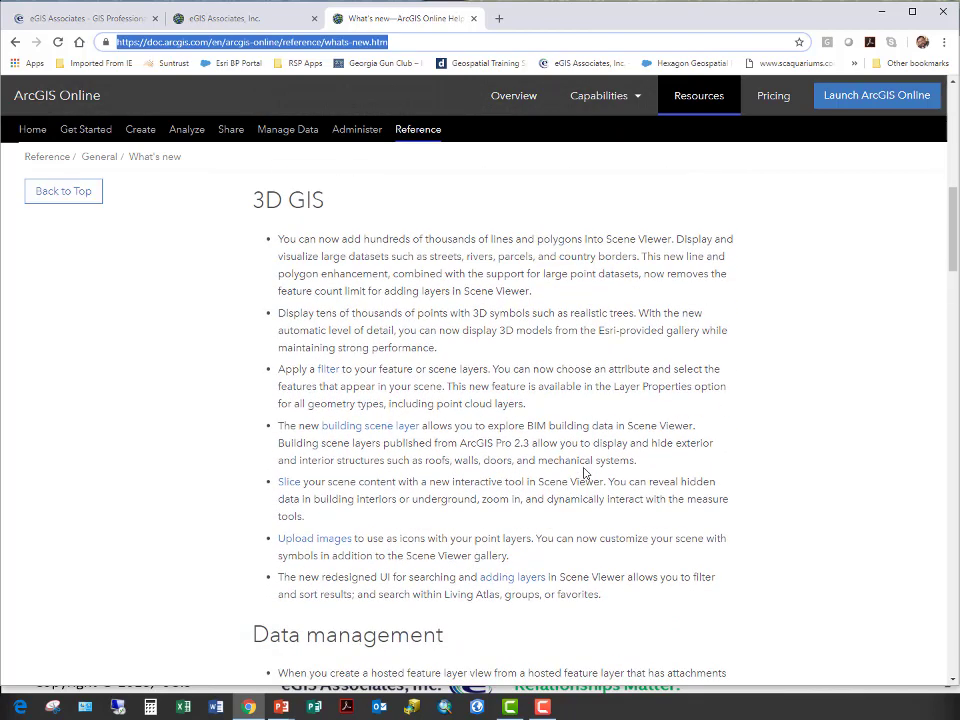
{"action": "scroll", "coordinate": [585, 473], "scroll_direction": "down", "scroll_amount": 4}
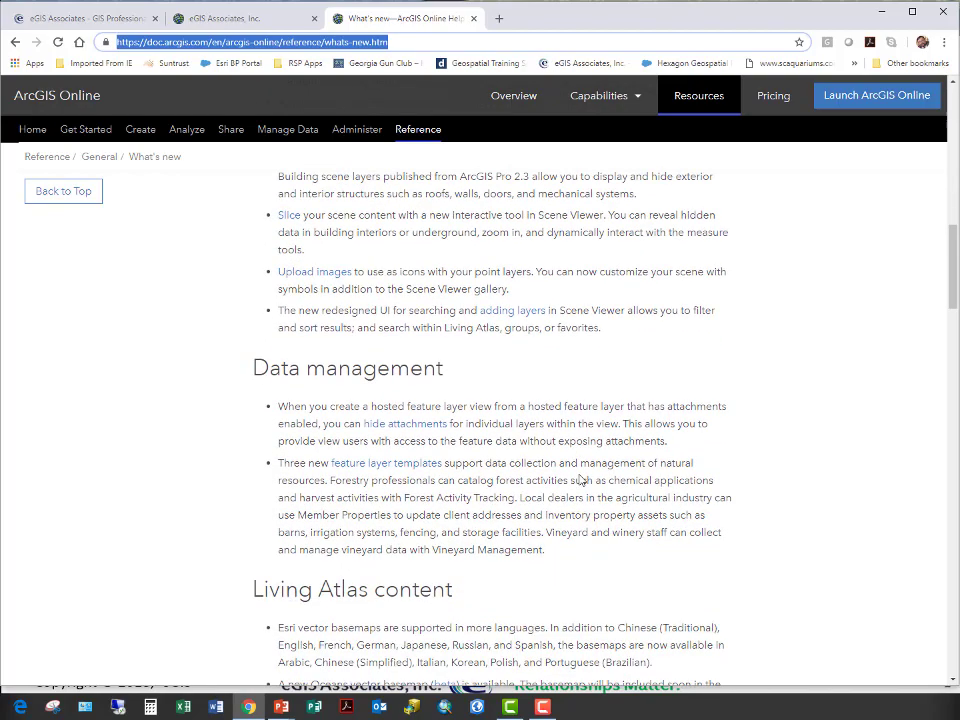
{"action": "scroll", "coordinate": [578, 482], "scroll_direction": "down", "scroll_amount": 5}
{"action": "scroll", "coordinate": [576, 484], "scroll_direction": "down", "scroll_amount": 2}
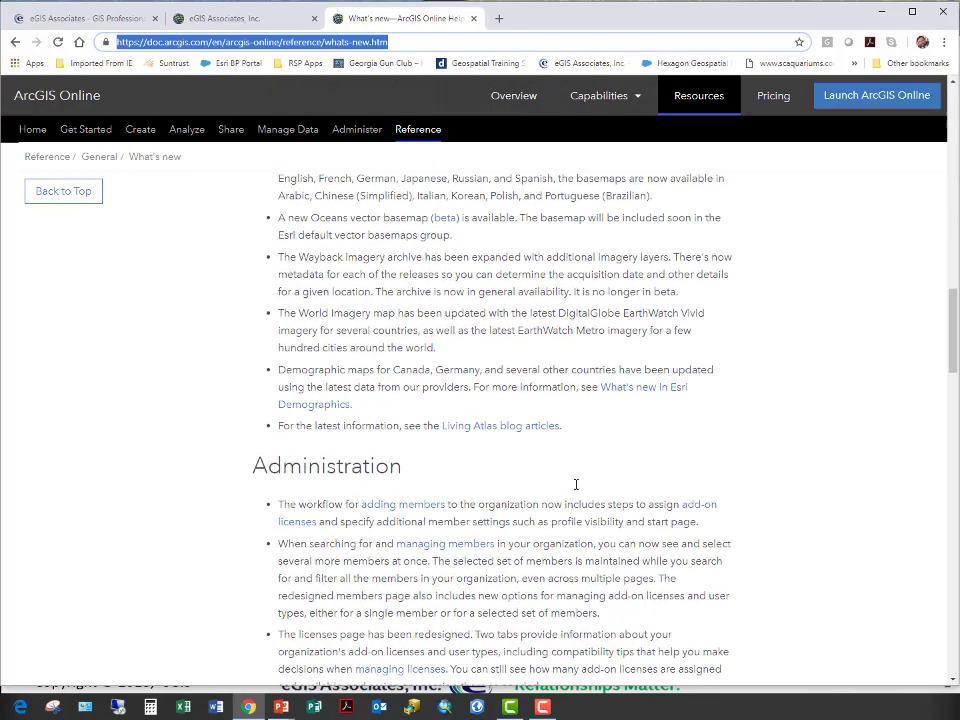
{"action": "scroll", "coordinate": [576, 484], "scroll_direction": "down", "scroll_amount": 4}
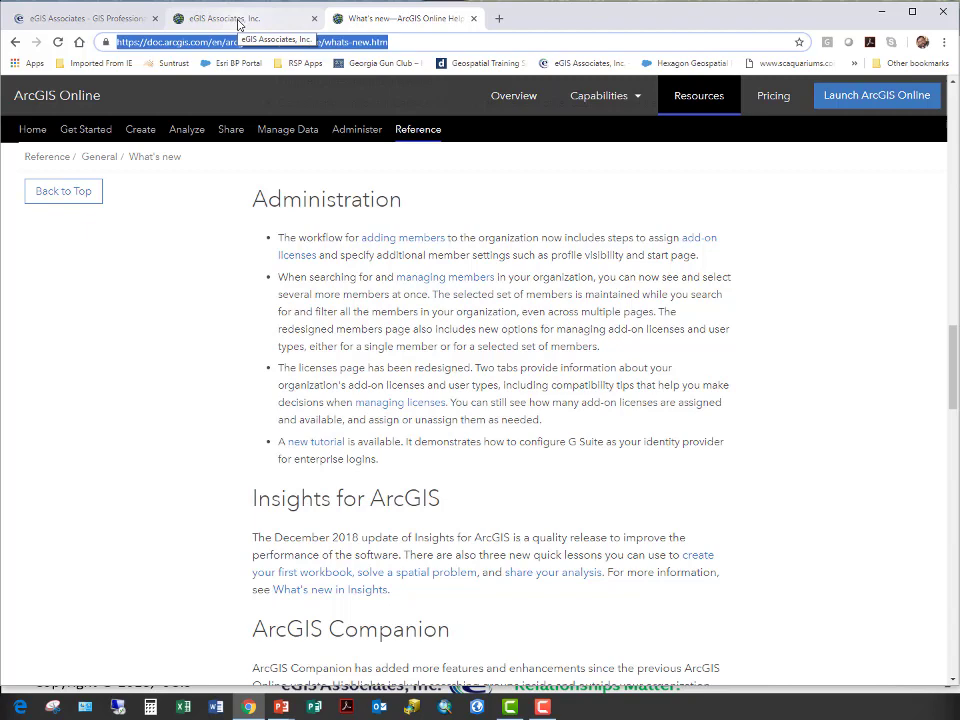
- Switch to the eGIS Associates organization overview and look through it
{"action": "left_click", "coordinate": [239, 25]}
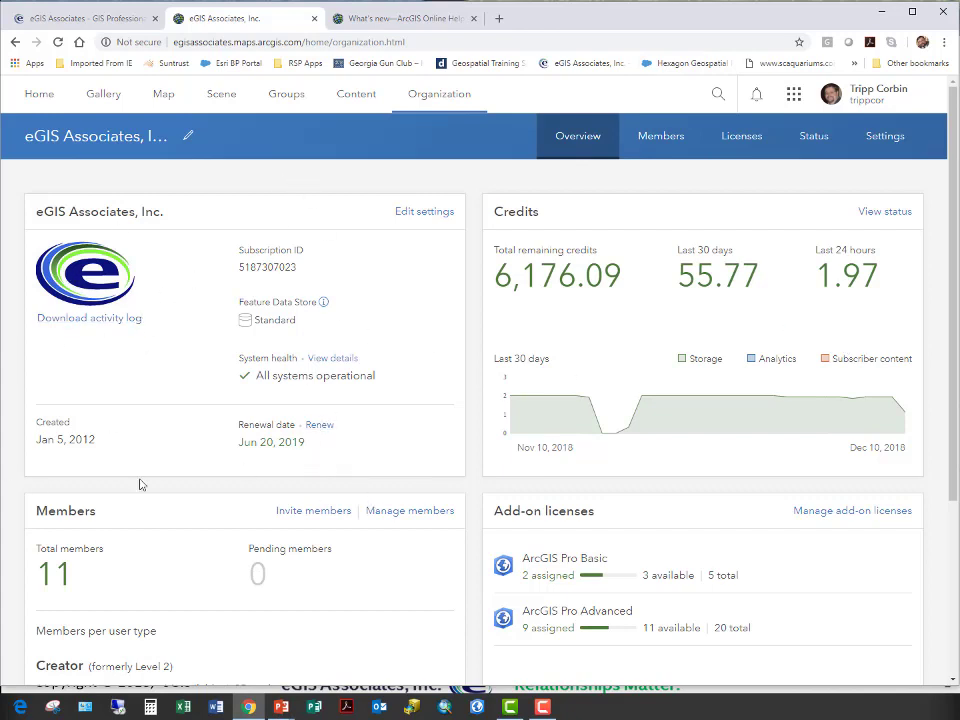
{"action": "scroll", "coordinate": [165, 447], "scroll_direction": "down", "scroll_amount": 1}
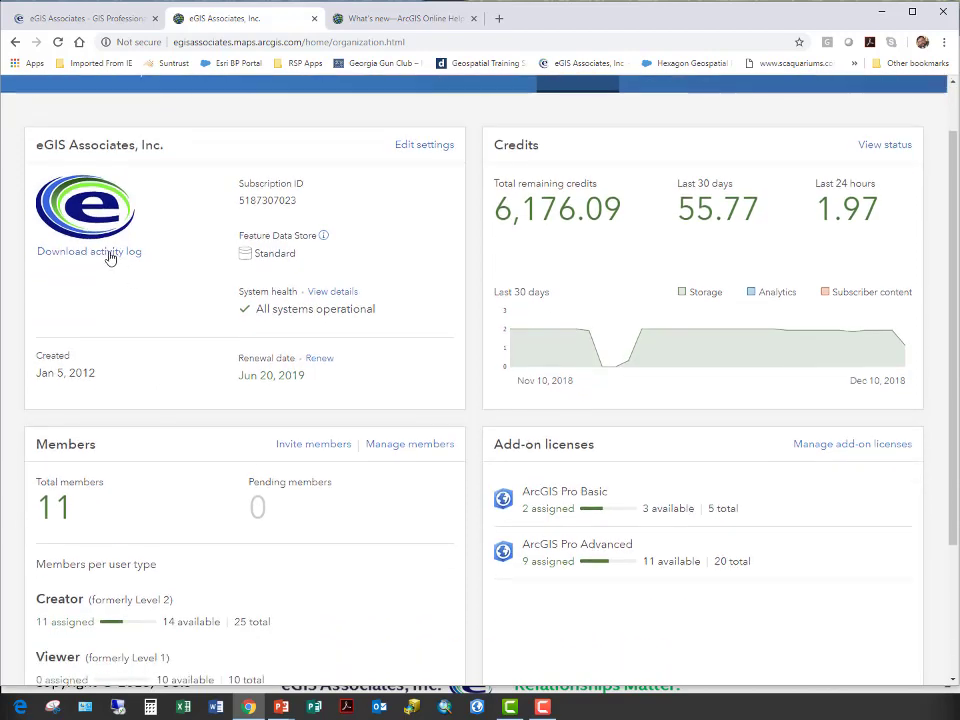
{"action": "scroll", "coordinate": [203, 537], "scroll_direction": "down", "scroll_amount": 3}
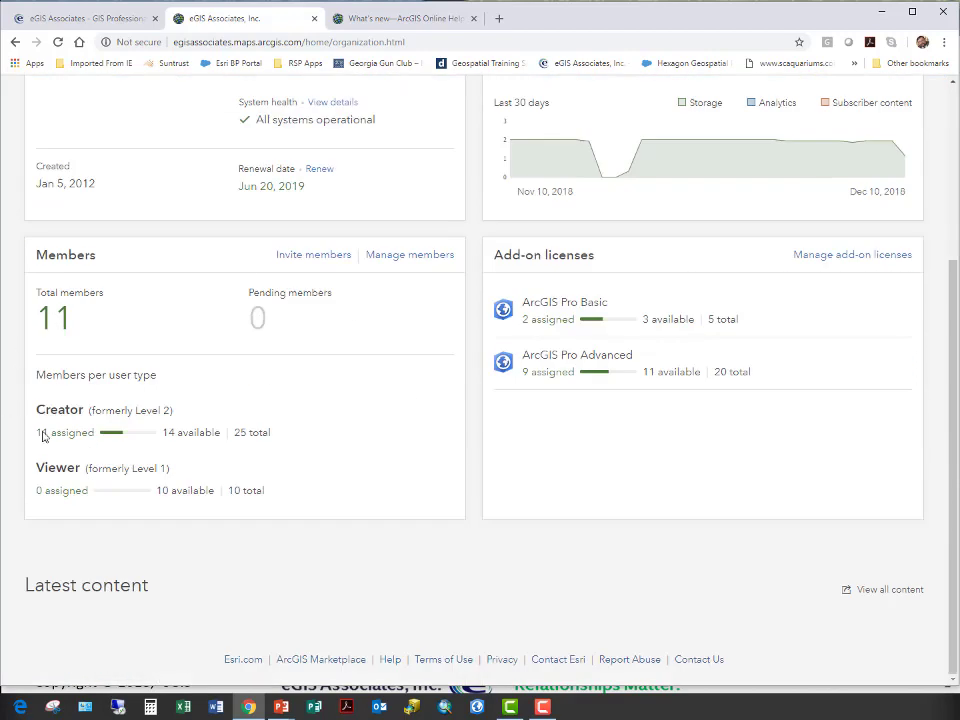
{"action": "scroll", "coordinate": [250, 505], "scroll_direction": "up", "scroll_amount": 4}
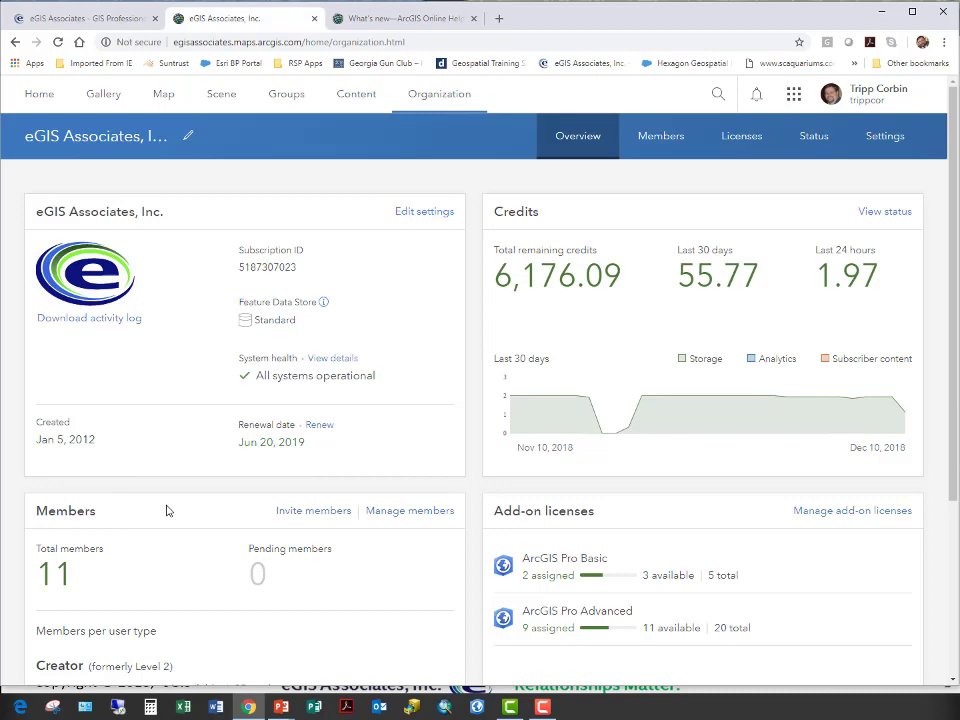
- Open the Members list showing all 11 members with credits, last login, user type and role
{"action": "left_click", "coordinate": [659, 137]}
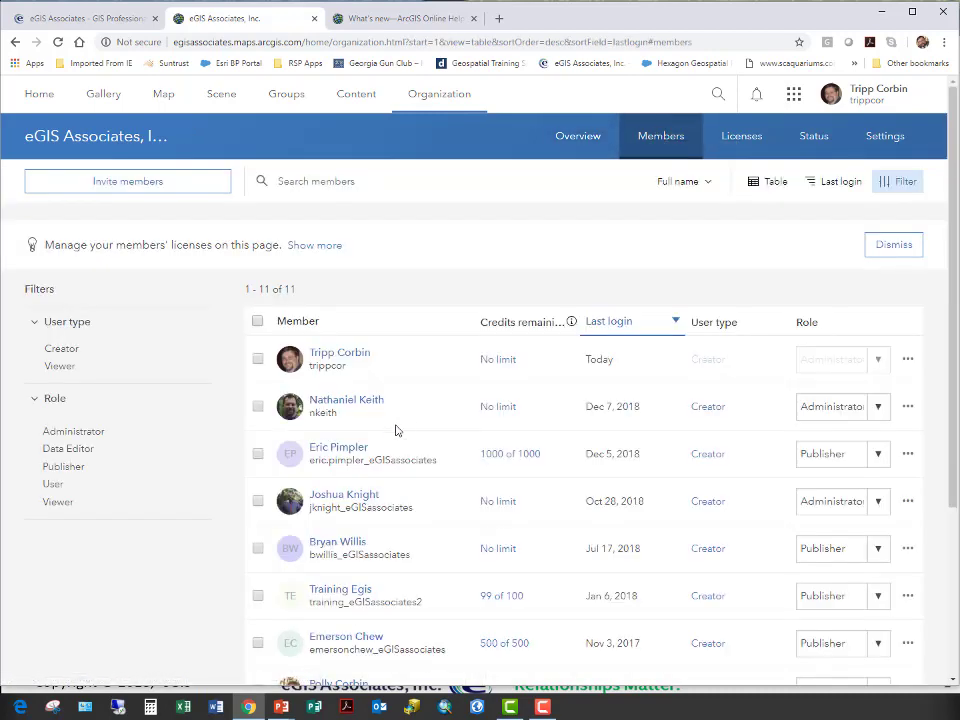
{"action": "scroll", "coordinate": [395, 430], "scroll_direction": "down", "scroll_amount": 3}
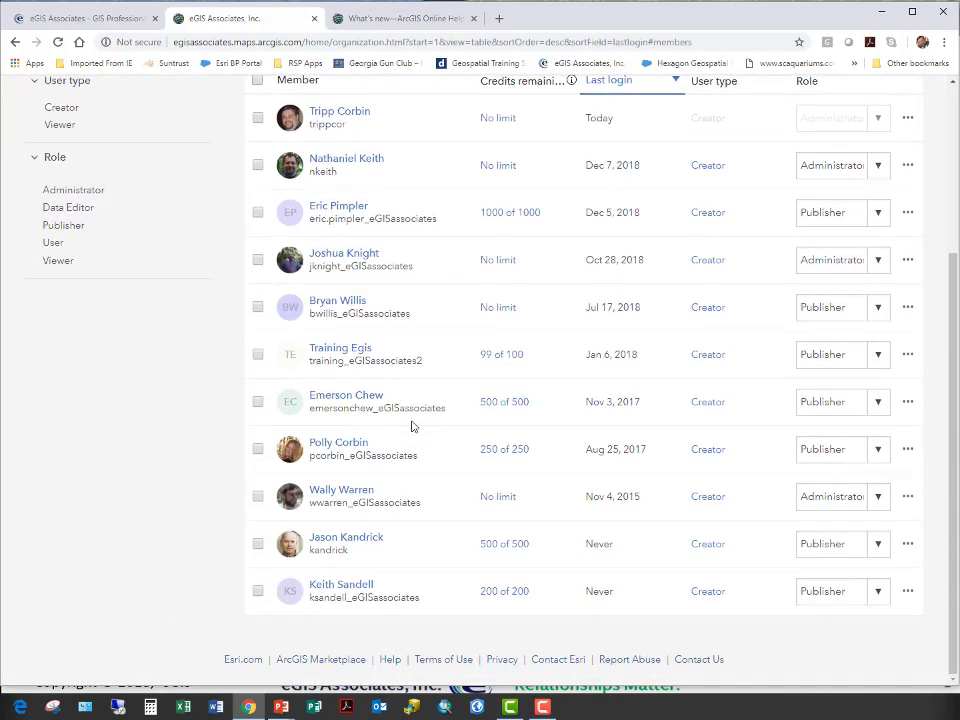
{"action": "scroll", "coordinate": [411, 427], "scroll_direction": "up", "scroll_amount": 1}
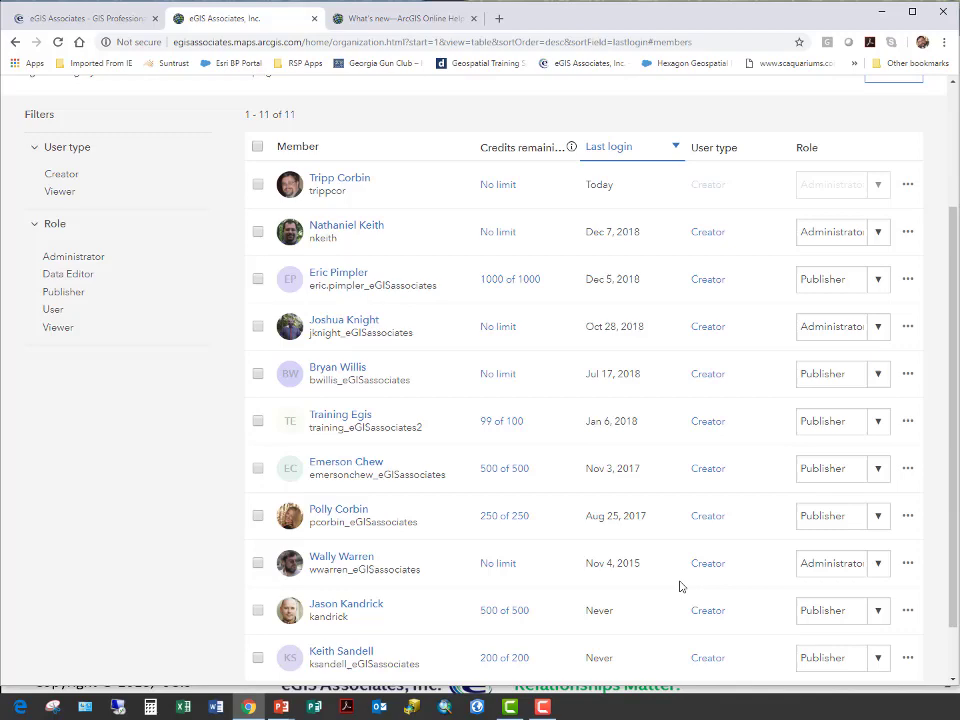
{"action": "scroll", "coordinate": [231, 388], "scroll_direction": "up", "scroll_amount": 2}
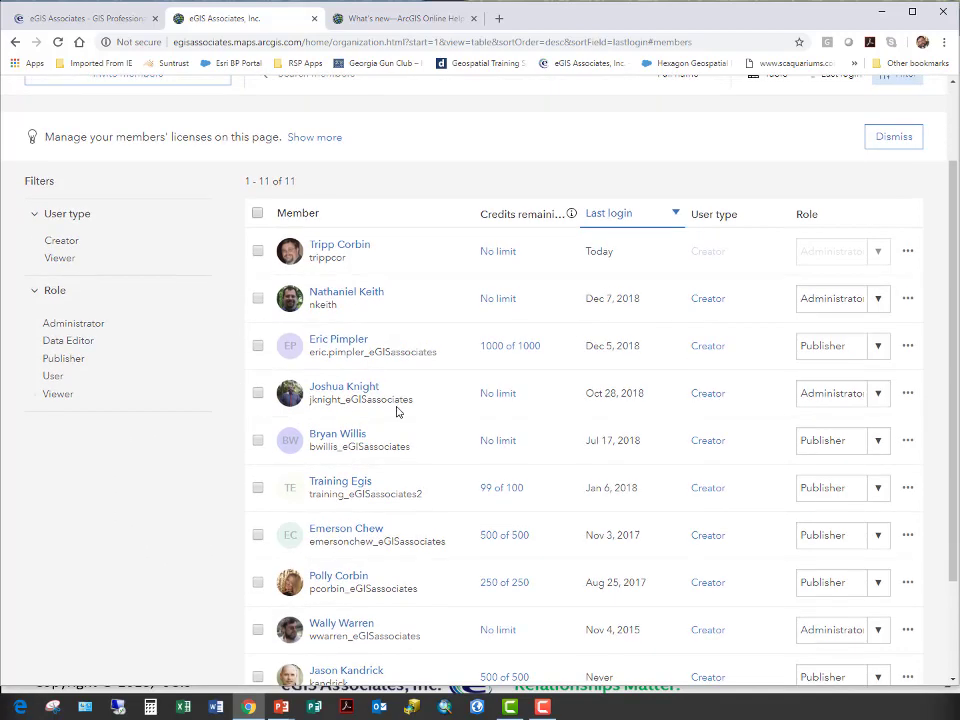
{"action": "scroll", "coordinate": [425, 395], "scroll_direction": "up", "scroll_amount": 1}
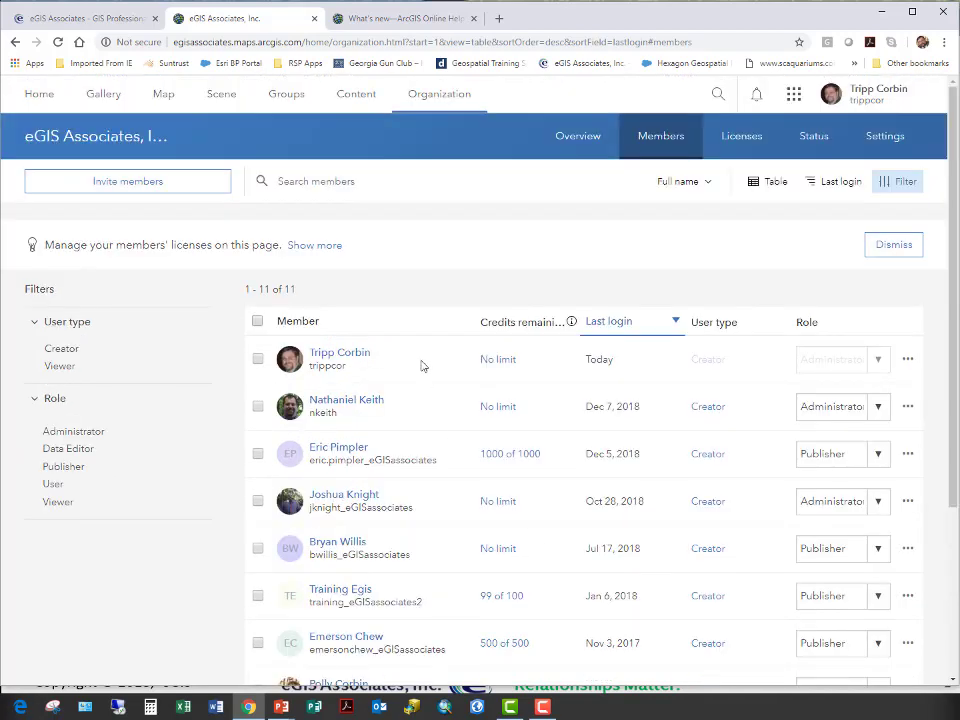
{"action": "left_click", "coordinate": [731, 143]}
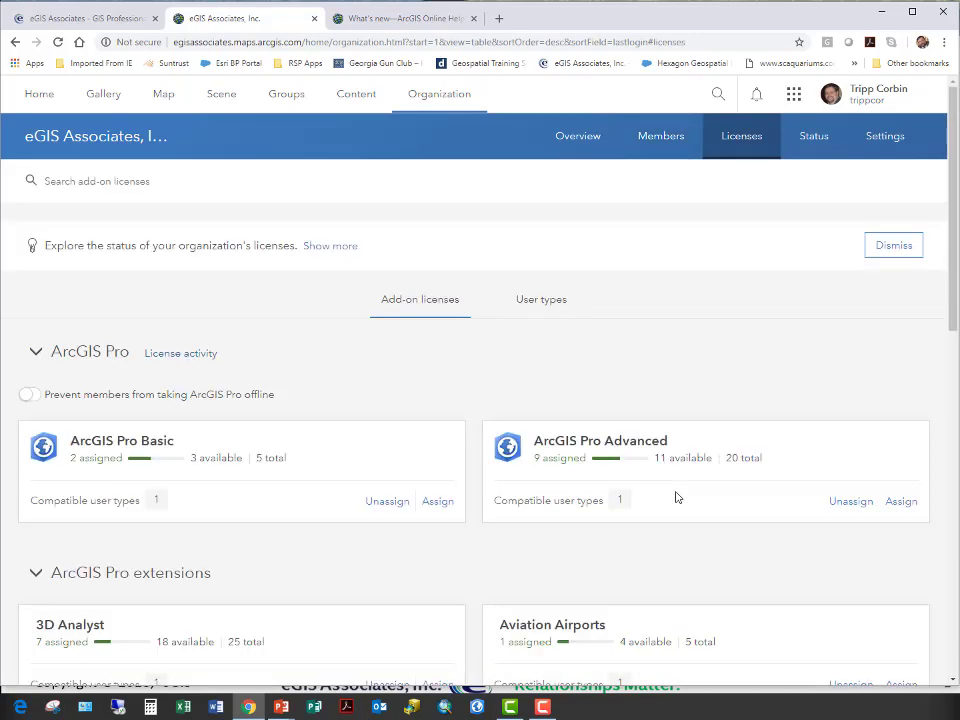
{"action": "scroll", "coordinate": [230, 399], "scroll_direction": "down", "scroll_amount": 1}
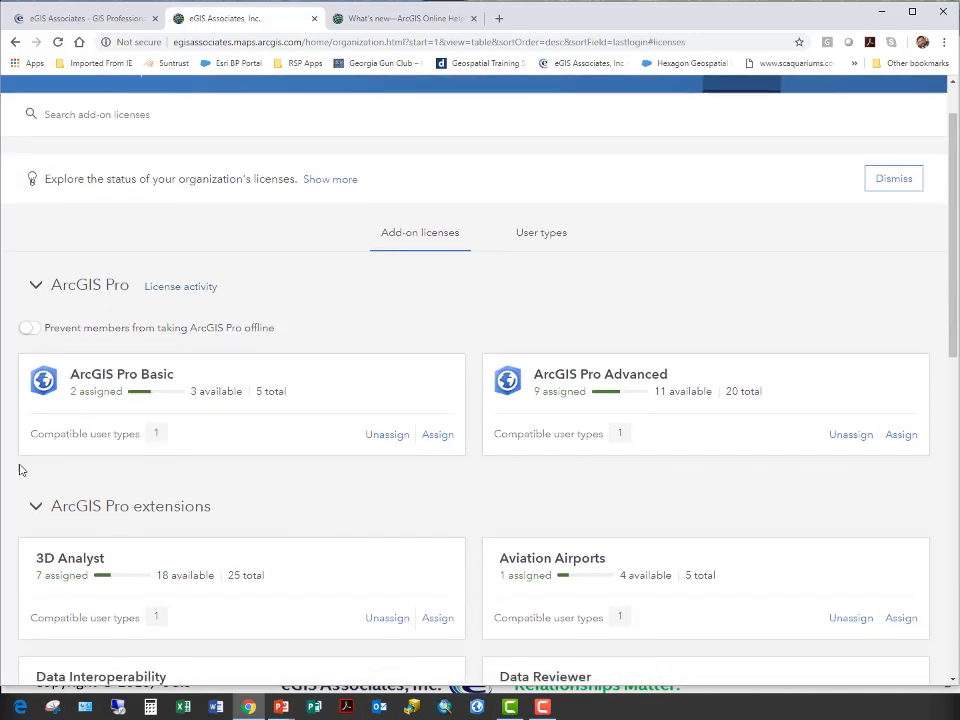
{"action": "scroll", "coordinate": [347, 426], "scroll_direction": "down", "scroll_amount": 2}
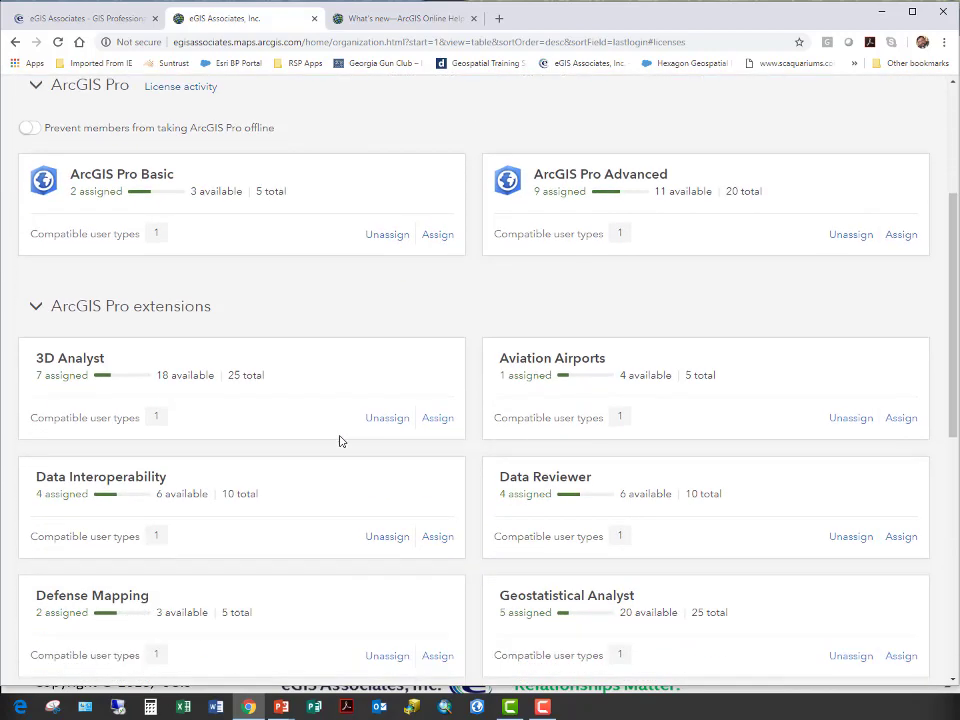
{"action": "scroll", "coordinate": [336, 432], "scroll_direction": "up", "scroll_amount": 1}
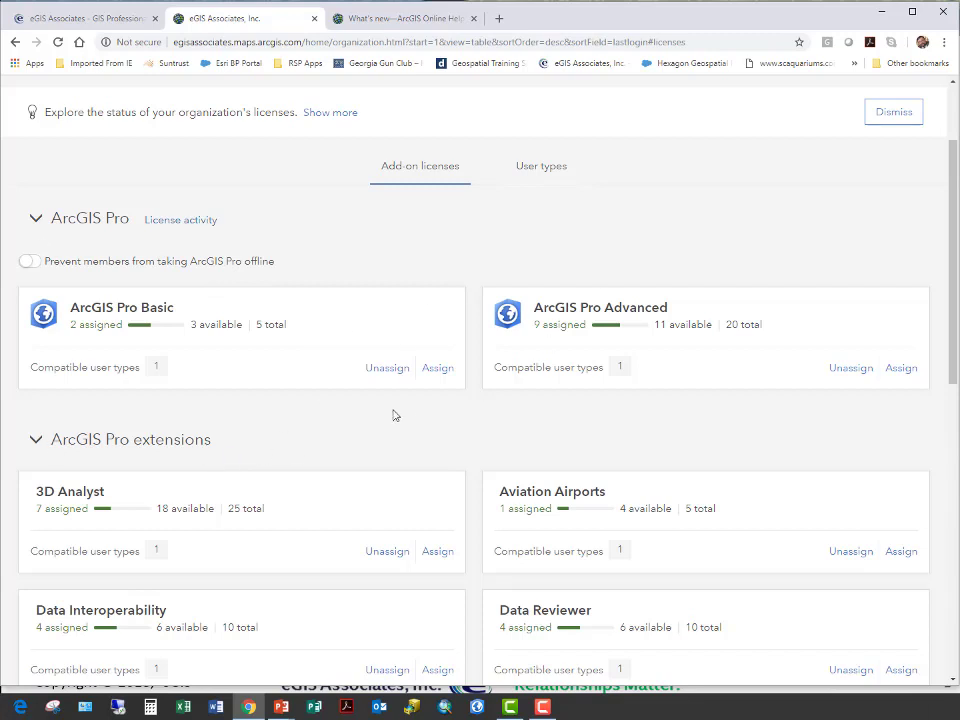
- Assign an ArcGIS Pro Basic license to the member at the bottom of the list, reaching 3 of 5
{"action": "left_click", "coordinate": [439, 370]}
{"action": "scroll", "coordinate": [576, 350], "scroll_direction": "down", "scroll_amount": 3}
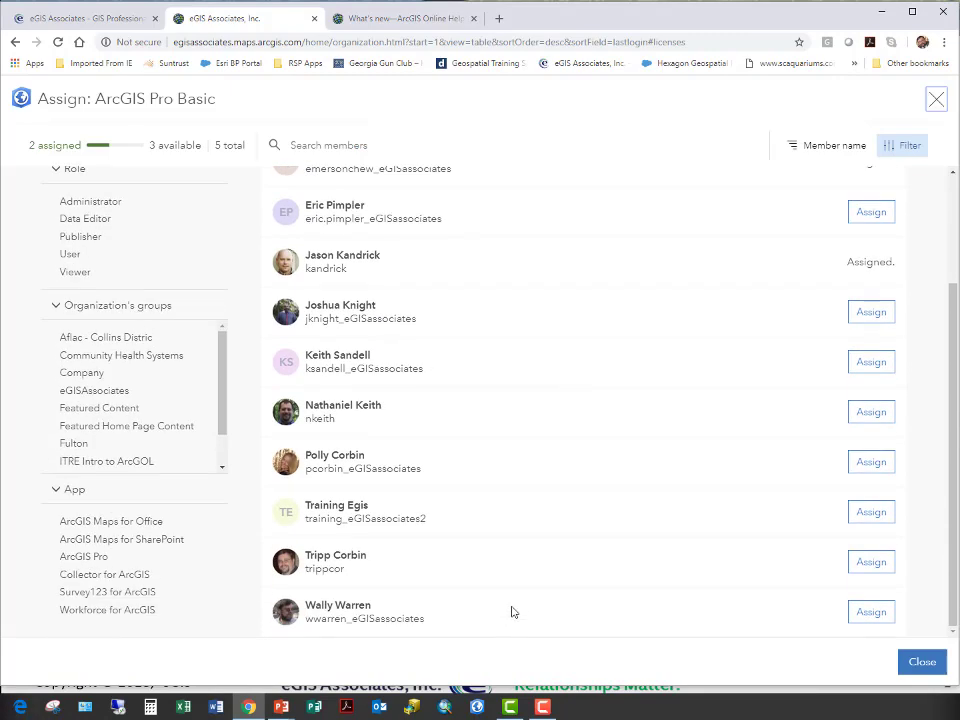
{"action": "scroll", "coordinate": [512, 610], "scroll_direction": "up", "scroll_amount": 1}
{"action": "scroll", "coordinate": [515, 603], "scroll_direction": "down", "scroll_amount": 1}
{"action": "left_click", "coordinate": [868, 613]}
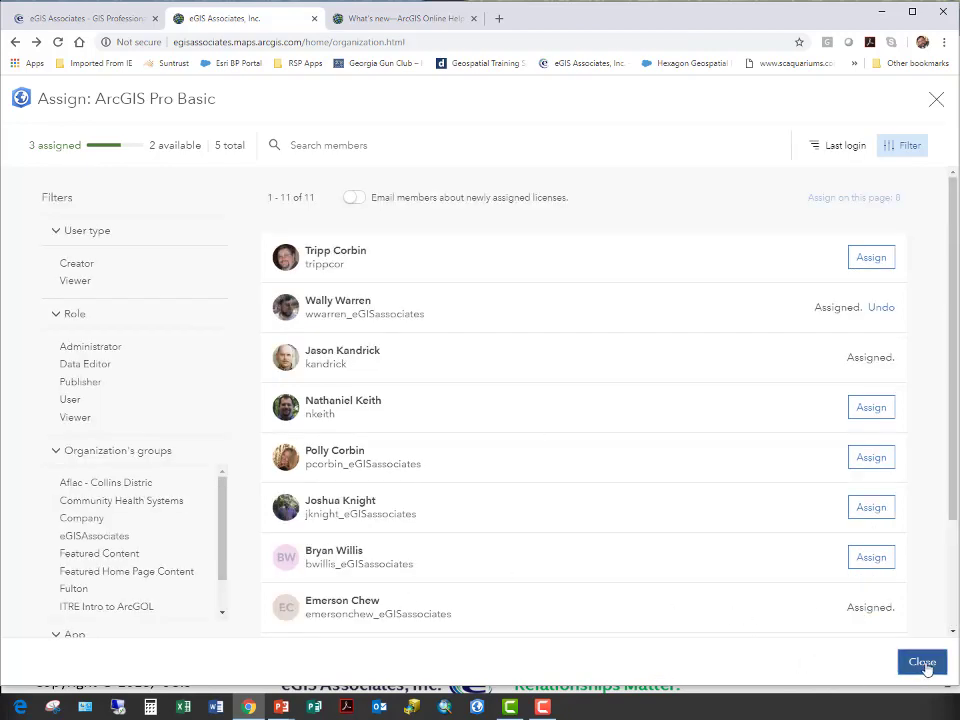
{"action": "left_click", "coordinate": [921, 663]}
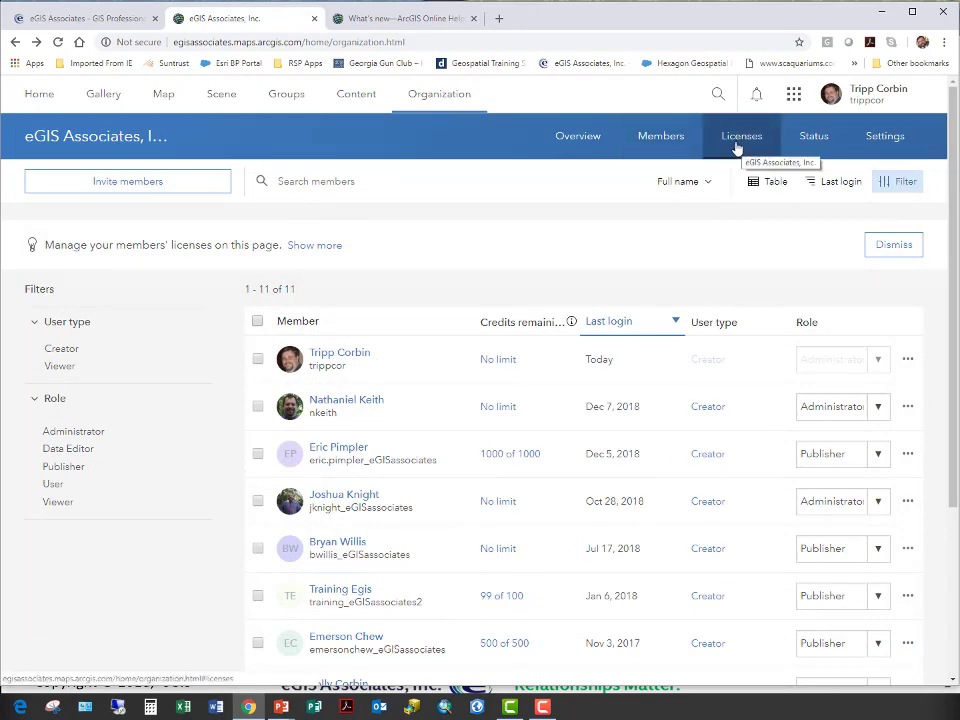
- Go from Overview to Manage add-on licenses and show the Spatial Analyst card at 9 of 25
{"action": "left_click", "coordinate": [565, 140]}
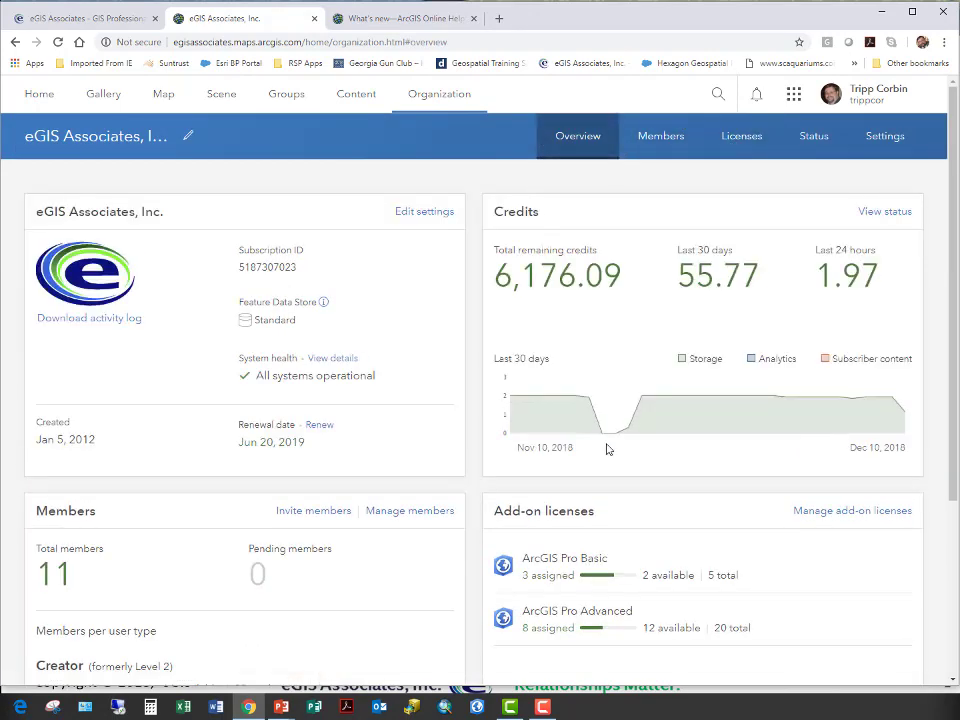
{"action": "scroll", "coordinate": [600, 530], "scroll_direction": "down", "scroll_amount": 2}
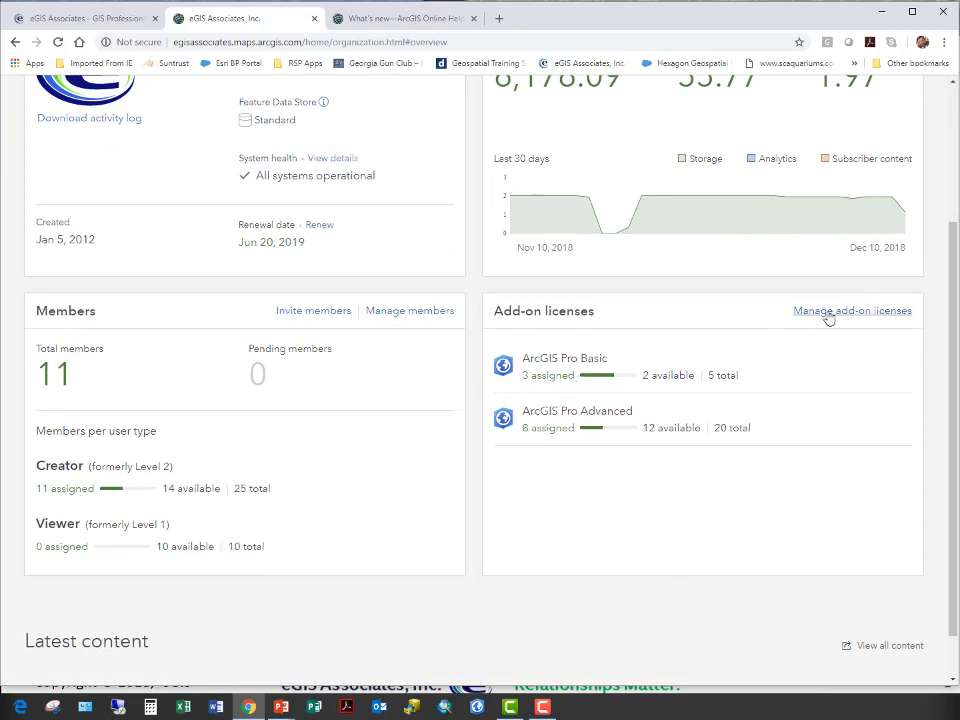
{"action": "left_click", "coordinate": [795, 312]}
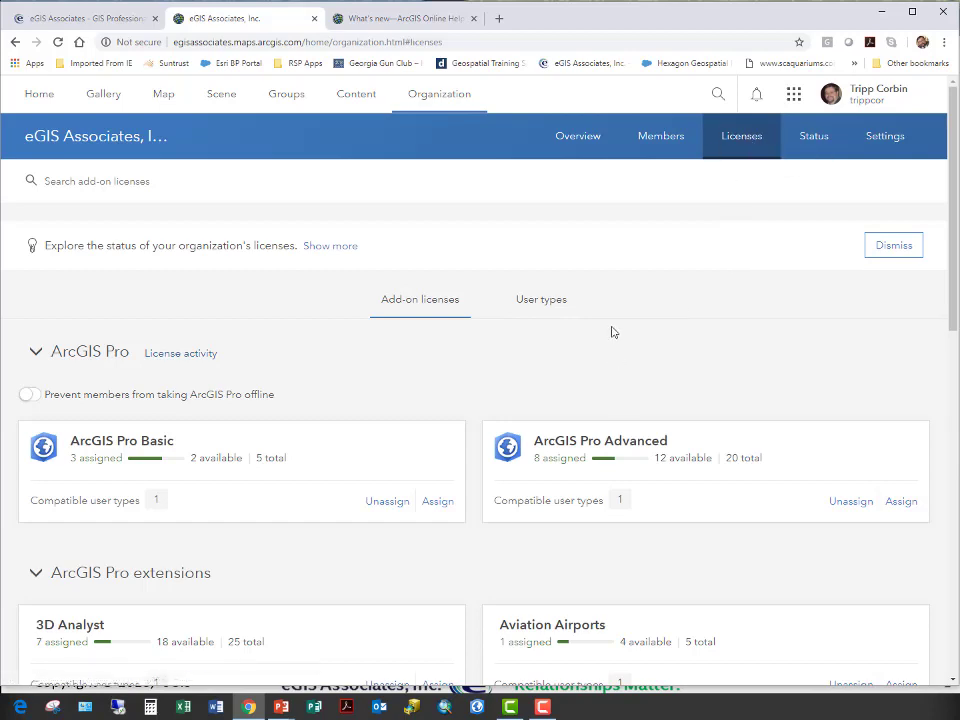
{"action": "scroll", "coordinate": [613, 332], "scroll_direction": "down", "scroll_amount": 3}
{"action": "scroll", "coordinate": [722, 484], "scroll_direction": "down", "scroll_amount": 2}
{"action": "scroll", "coordinate": [720, 484], "scroll_direction": "down", "scroll_amount": 10}
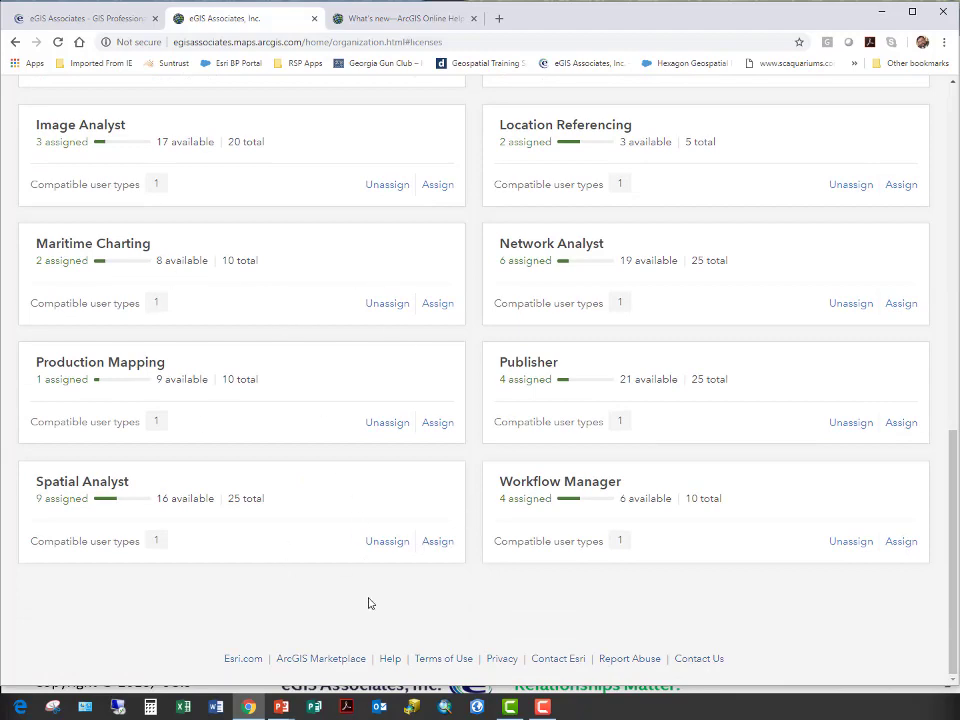
{"action": "scroll", "coordinate": [368, 603], "scroll_direction": "up", "scroll_amount": 1}
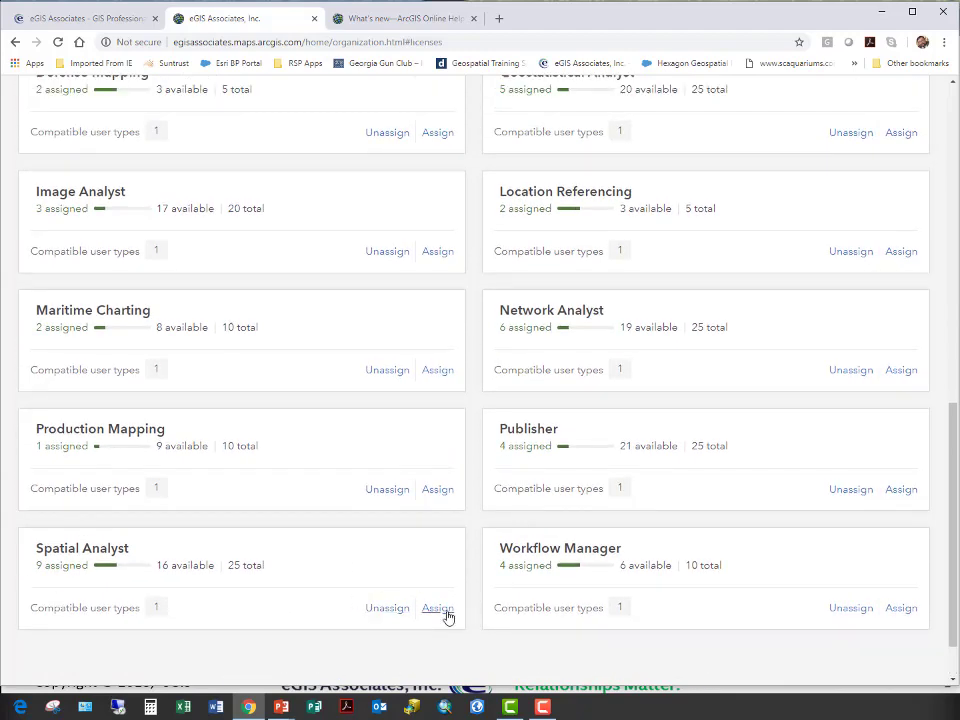
- Assign a Spatial Analyst license to the only unassigned member, raising it to 10 of 25
{"action": "left_click", "coordinate": [437, 608]}
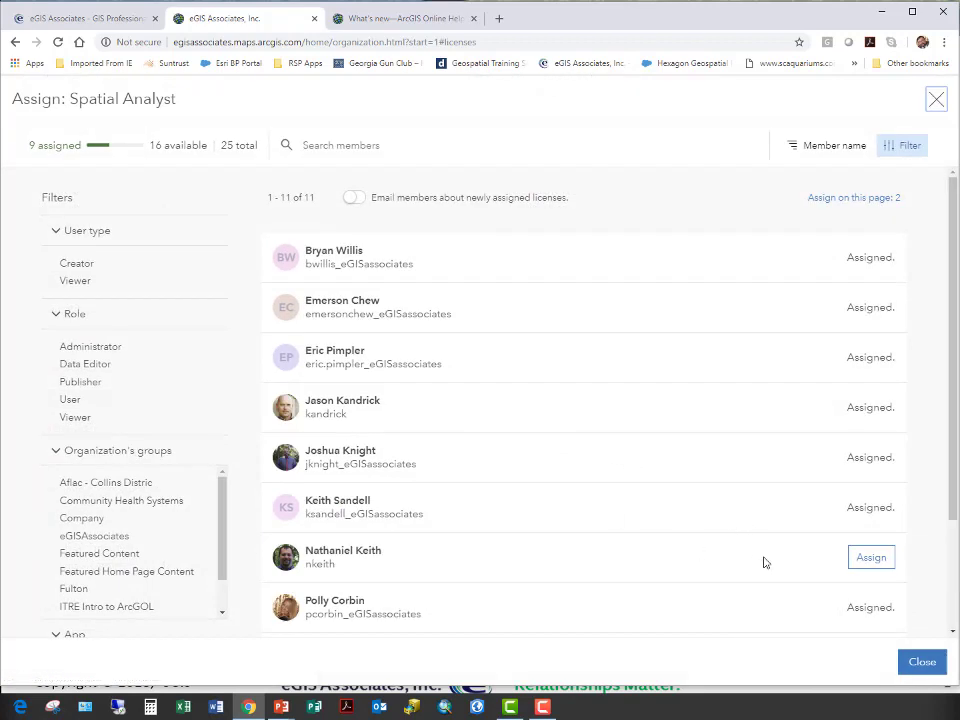
{"action": "left_click", "coordinate": [875, 563]}
{"action": "left_click", "coordinate": [922, 663]}
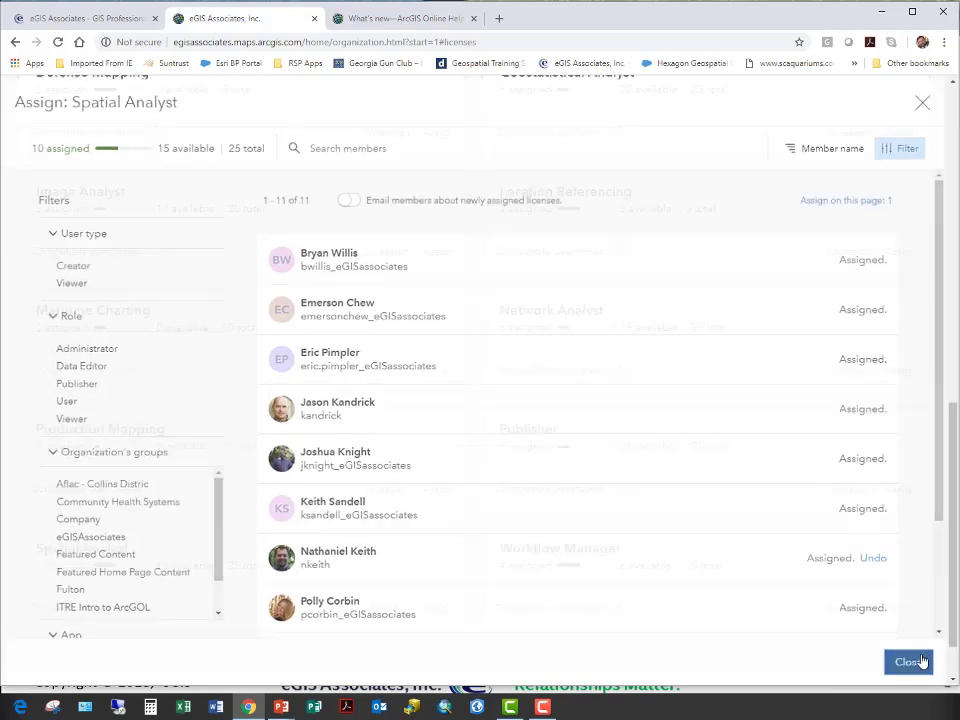
{"action": "scroll", "coordinate": [311, 508], "scroll_direction": "up", "scroll_amount": 6}
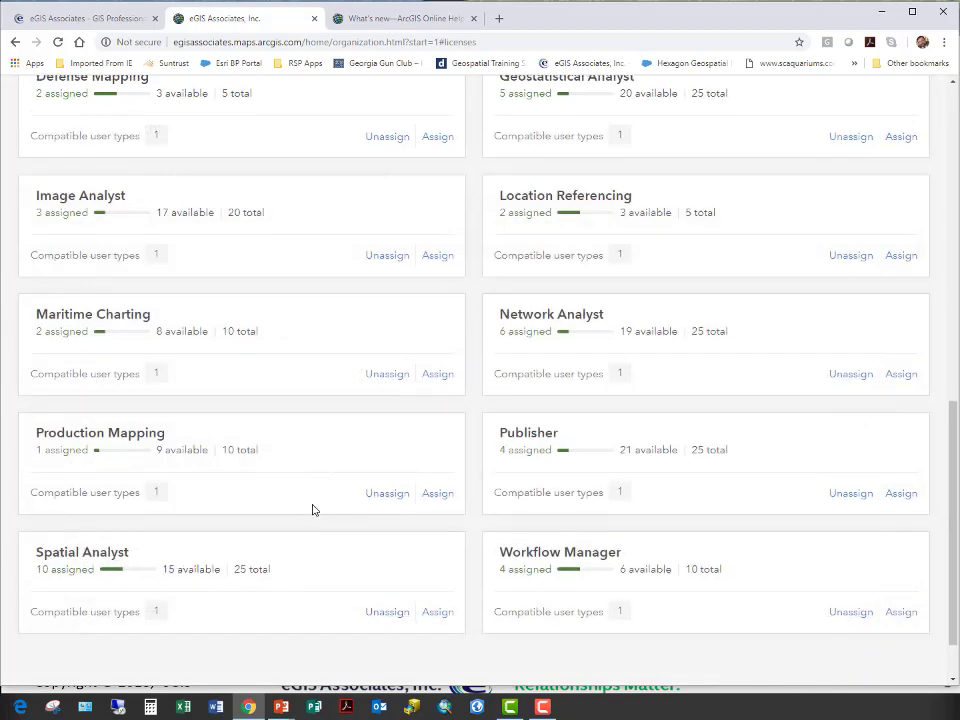
{"action": "scroll", "coordinate": [312, 510], "scroll_direction": "up", "scroll_amount": 2}
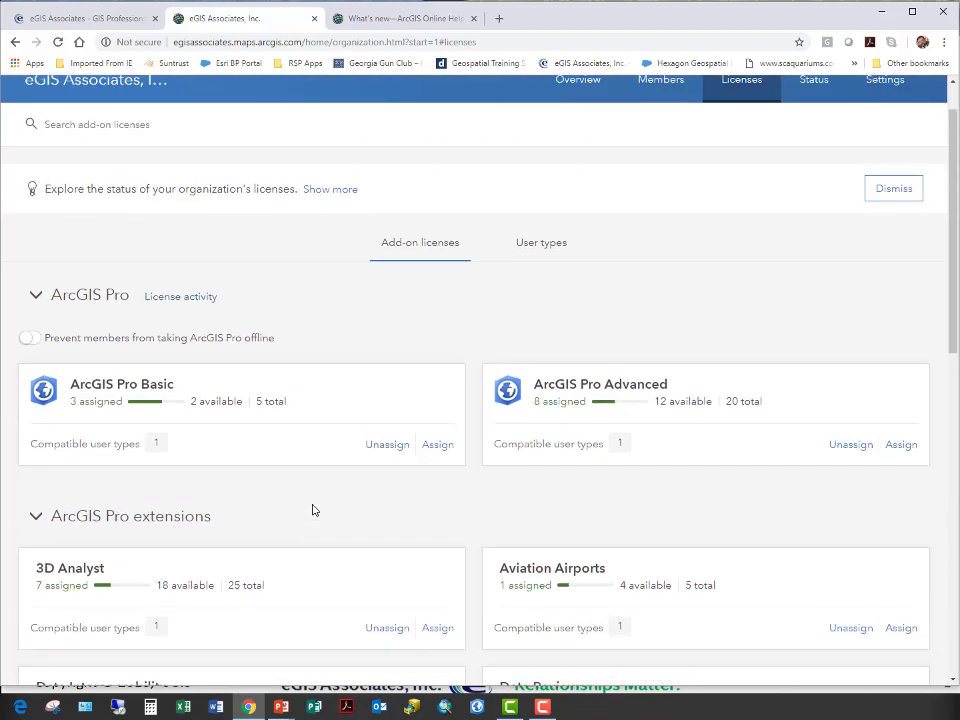
- Go back to the organization Overview showing 6,176.09 credits remaining and 11 members
{"action": "key", "text": "alt+Left"}
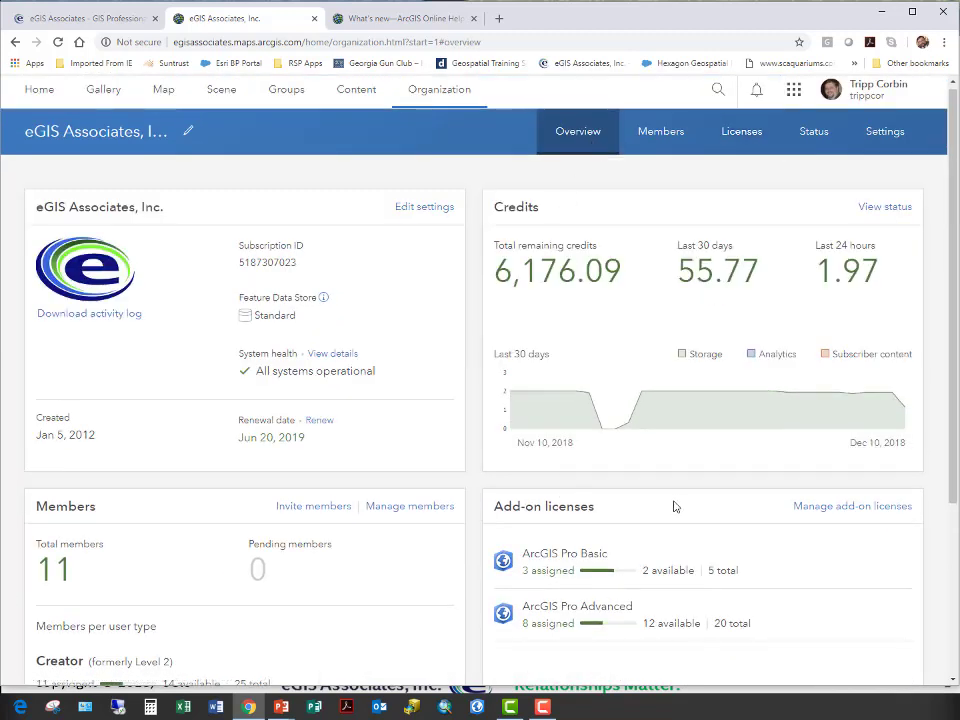